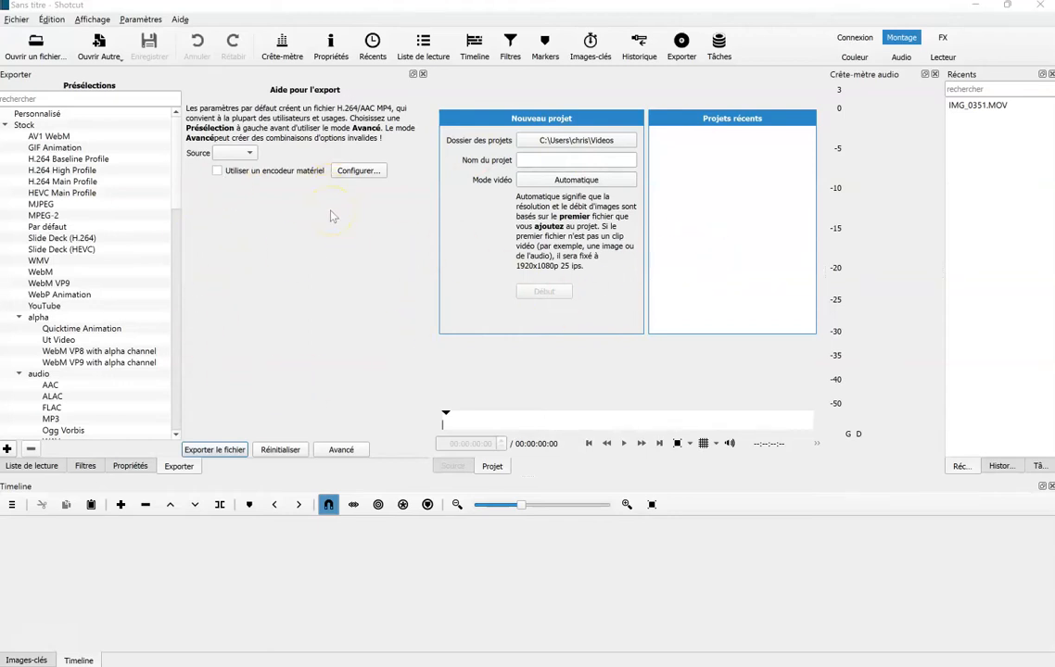
click(141, 19)
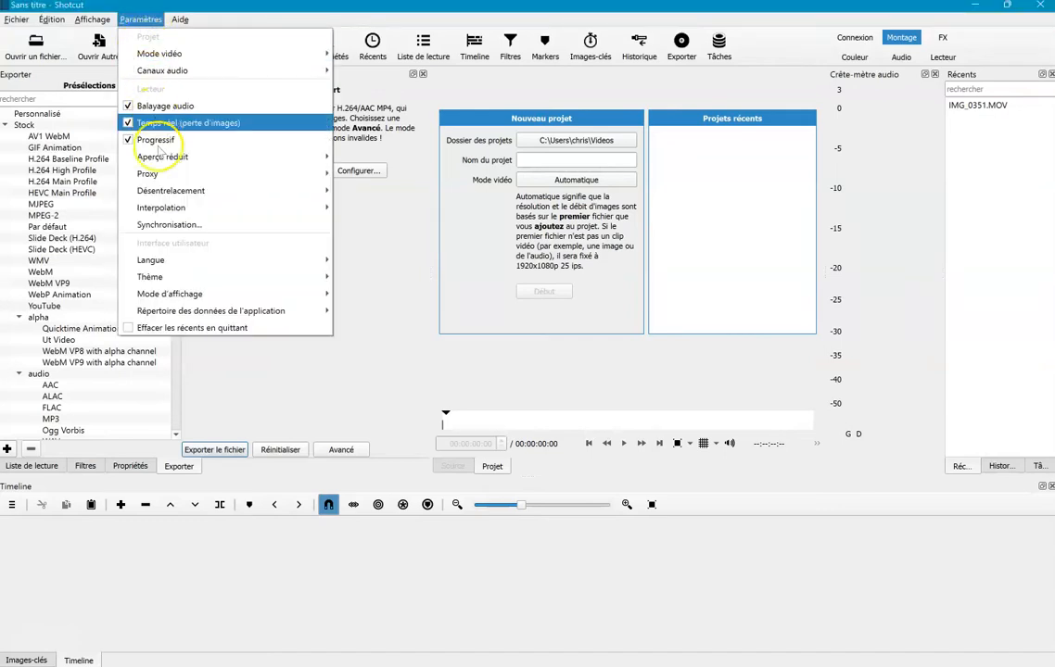
mouse_move(275, 277)
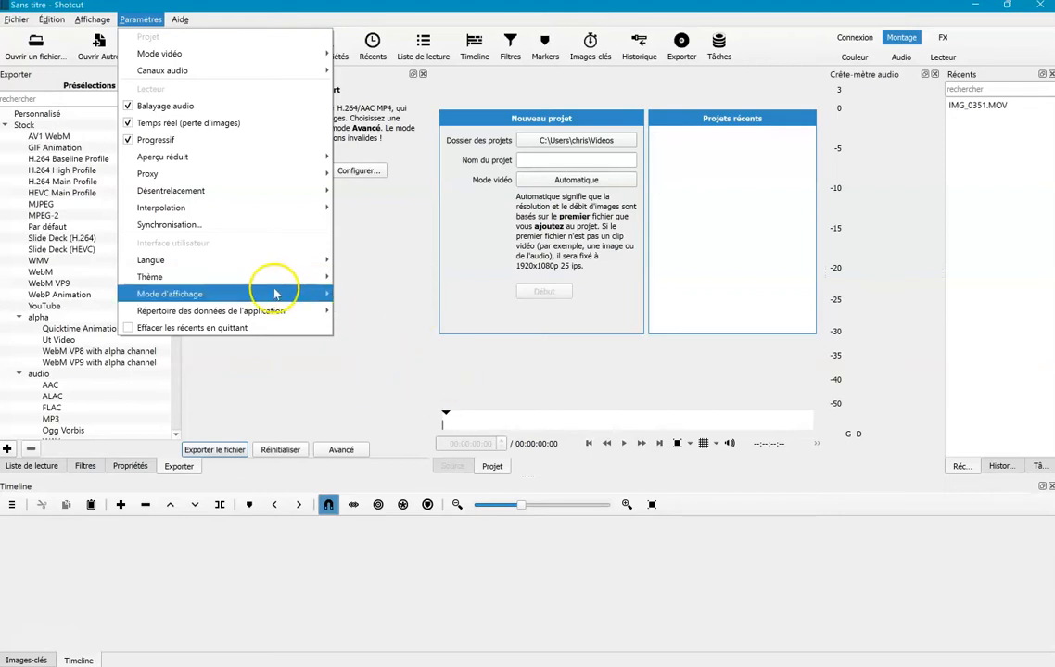
mouse_move(310, 278)
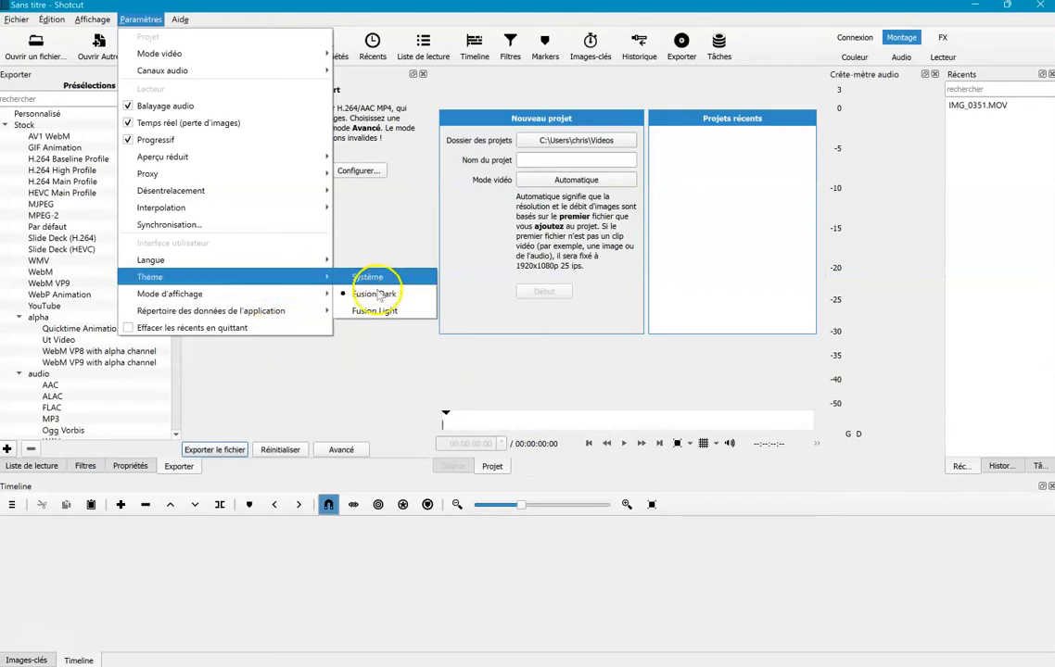
click(388, 219)
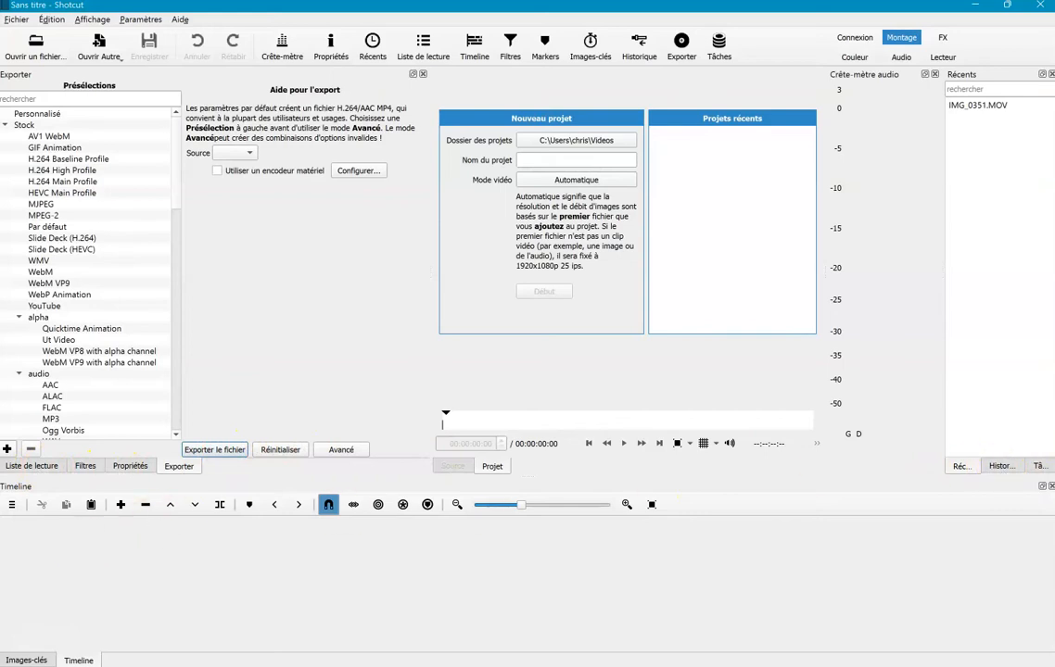
- Look over the playlist, filters and properties areas while no clip is loaded
click(29, 467)
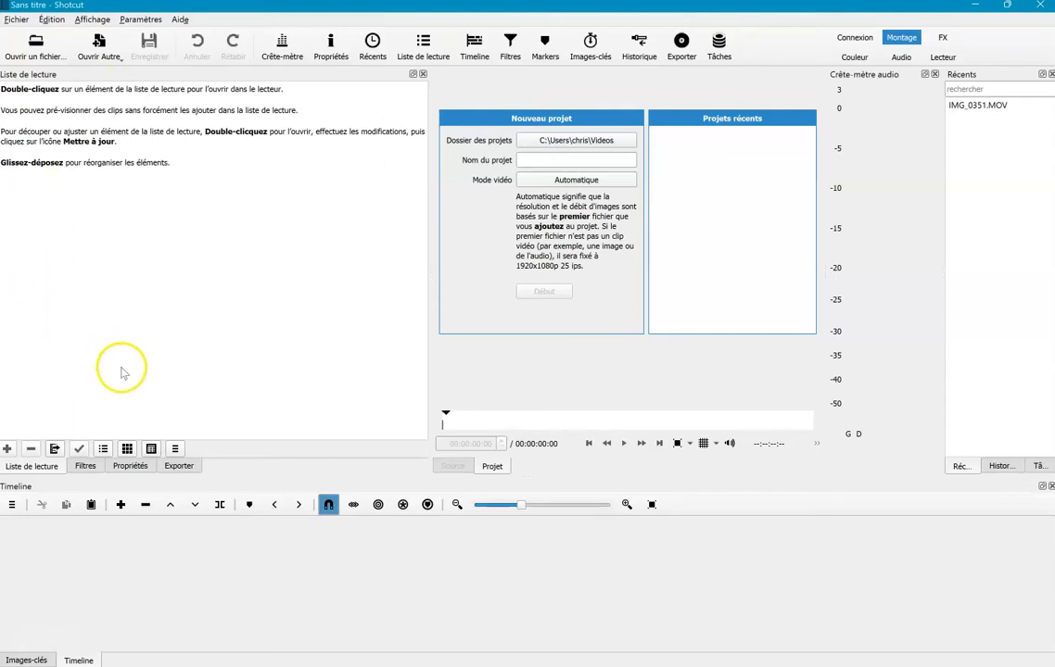
click(86, 468)
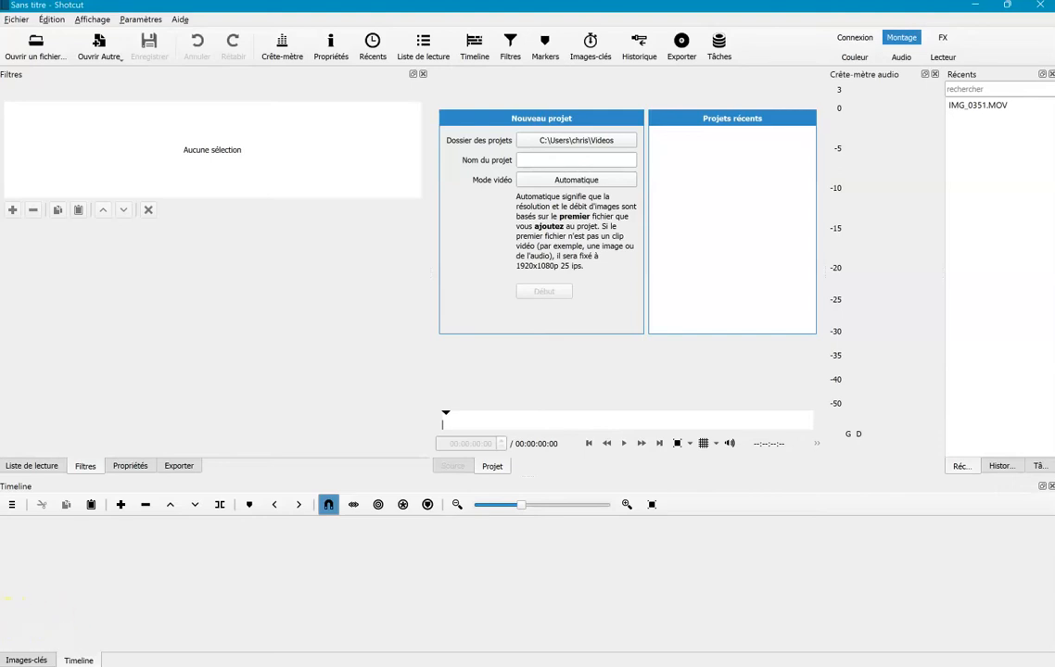
click(130, 467)
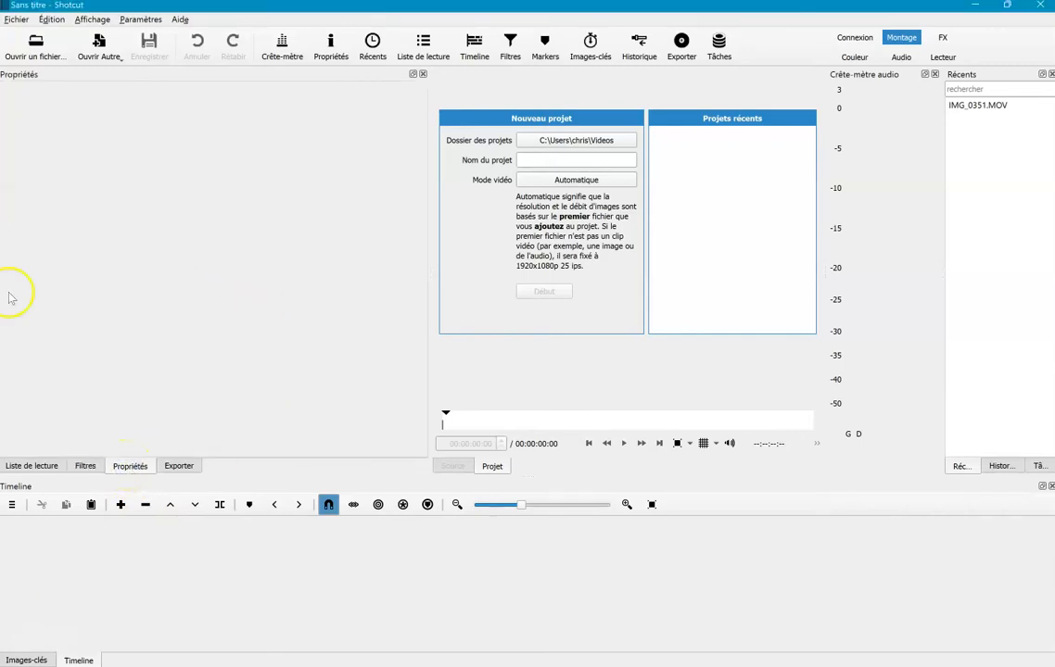
click(30, 466)
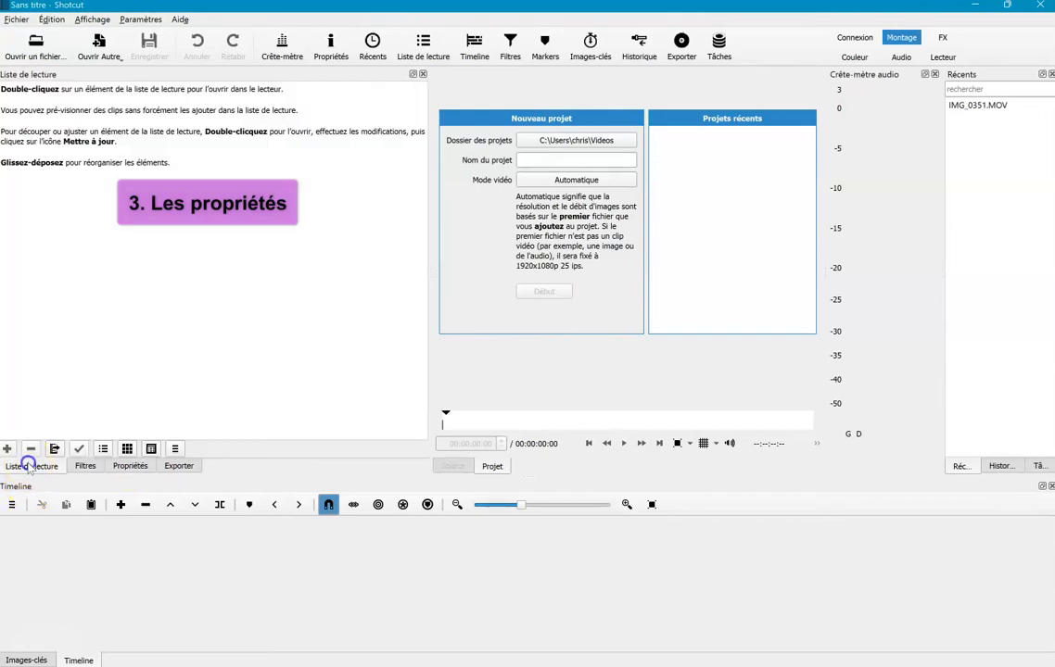
right_click(117, 176)
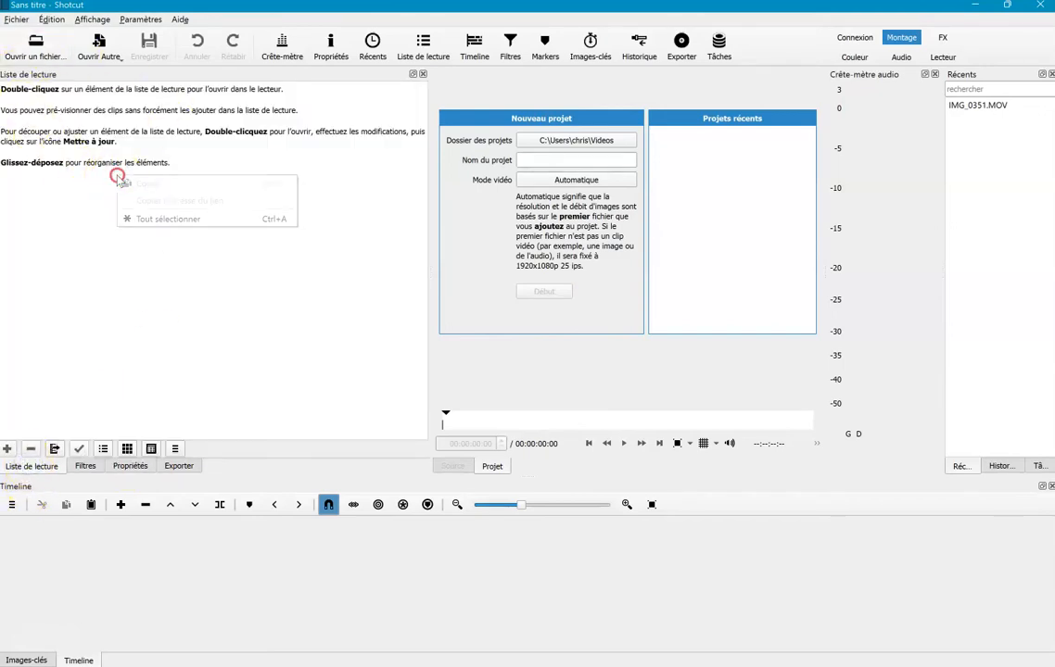
click(104, 134)
double_click(113, 132)
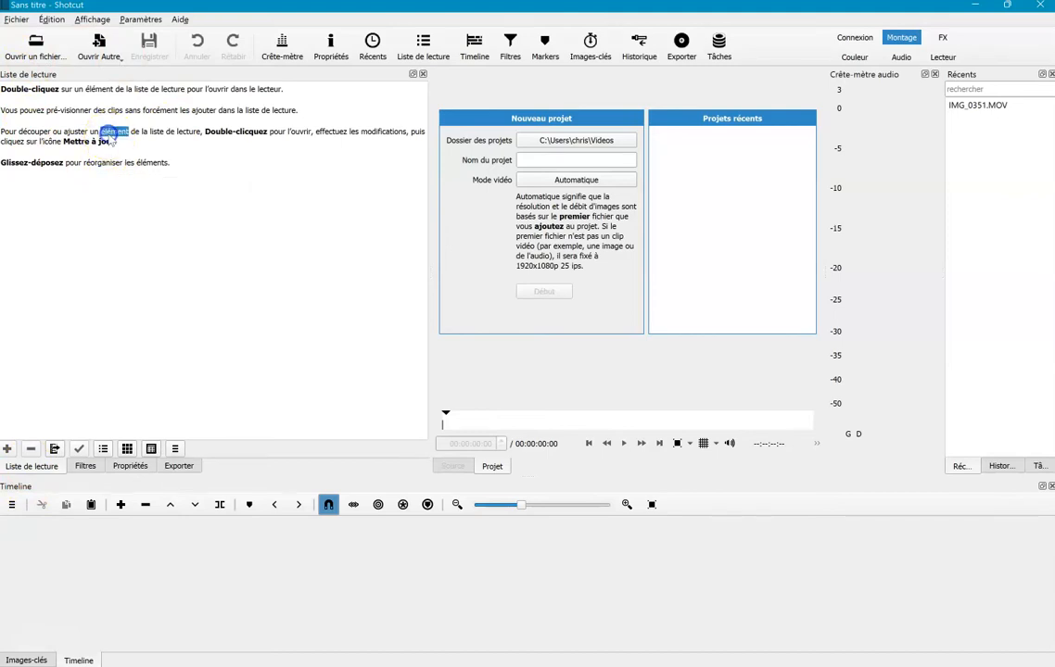
- Open the video file Sunset - 86456.mp4 from the Téléchargements folder
click(35, 46)
scroll(57, 222, down, 5)
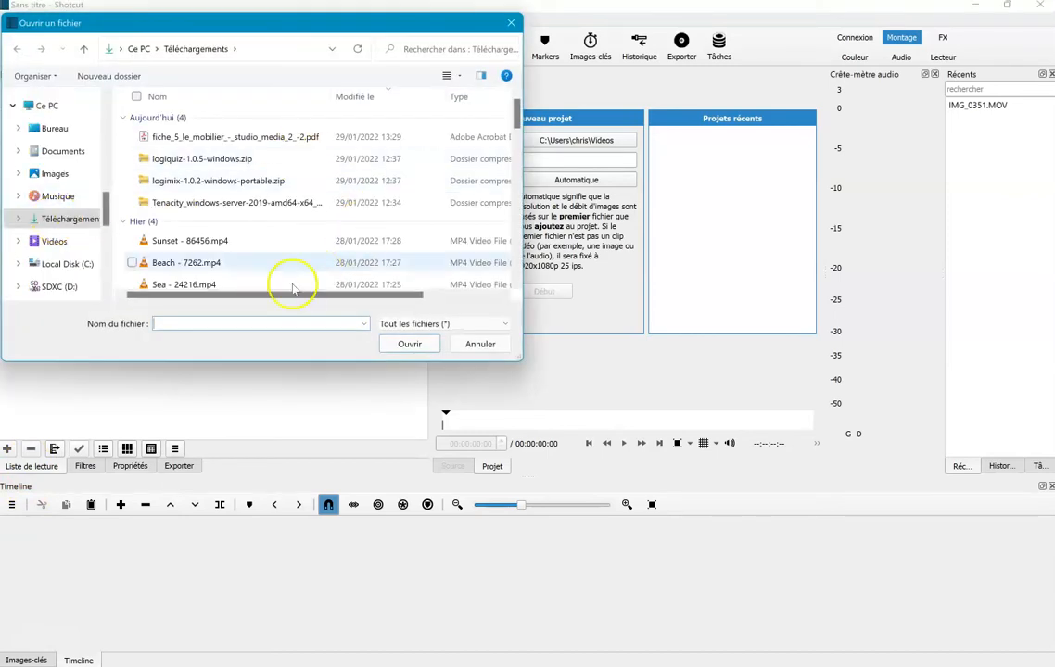
click(202, 240)
click(202, 240)
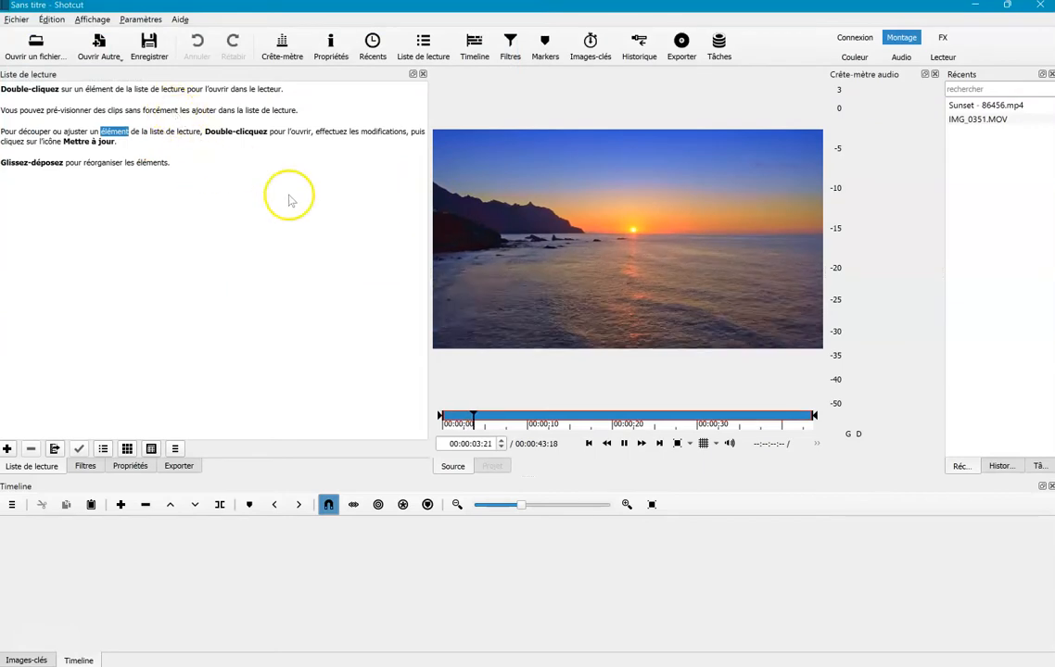
- Add the opened sunset clip from the player to the playlist and pause its playback
drag(562, 234, 436, 225)
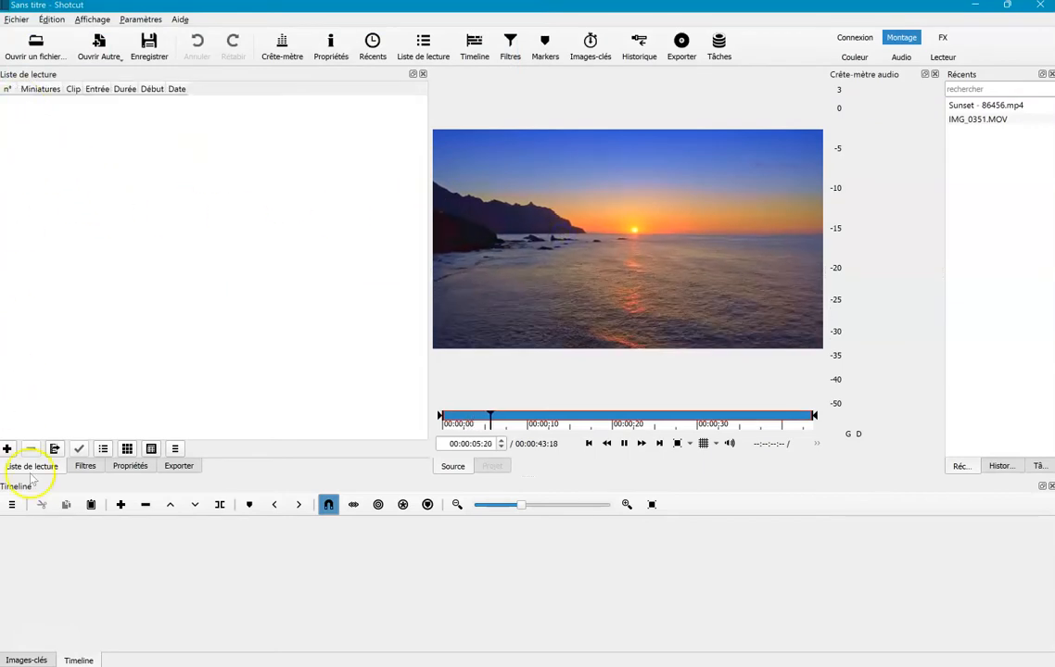
drag(674, 292, 174, 219)
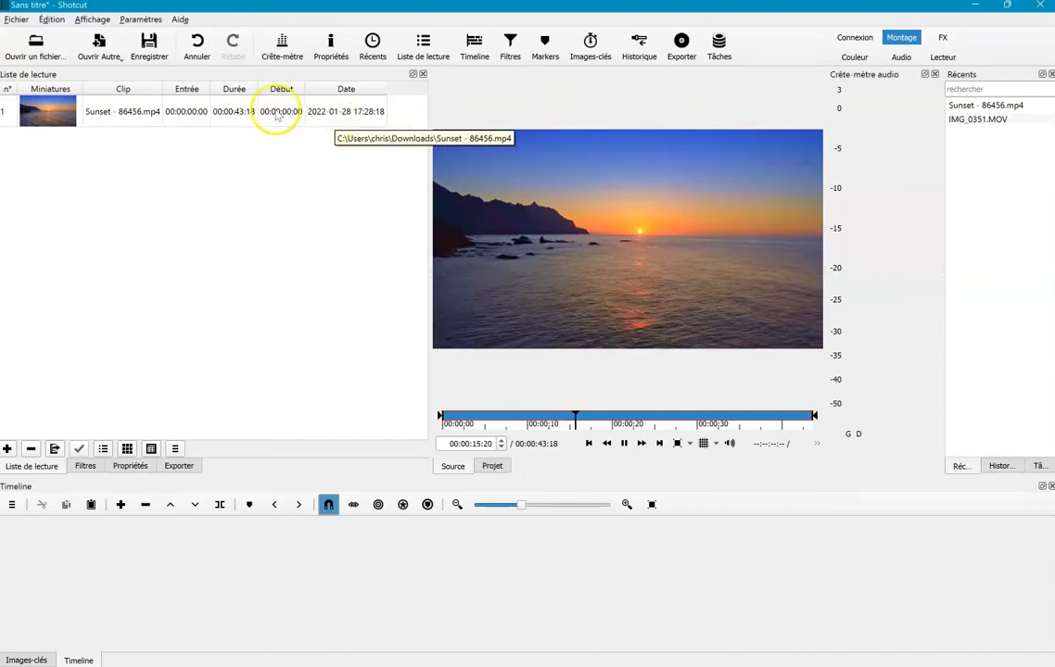
click(625, 444)
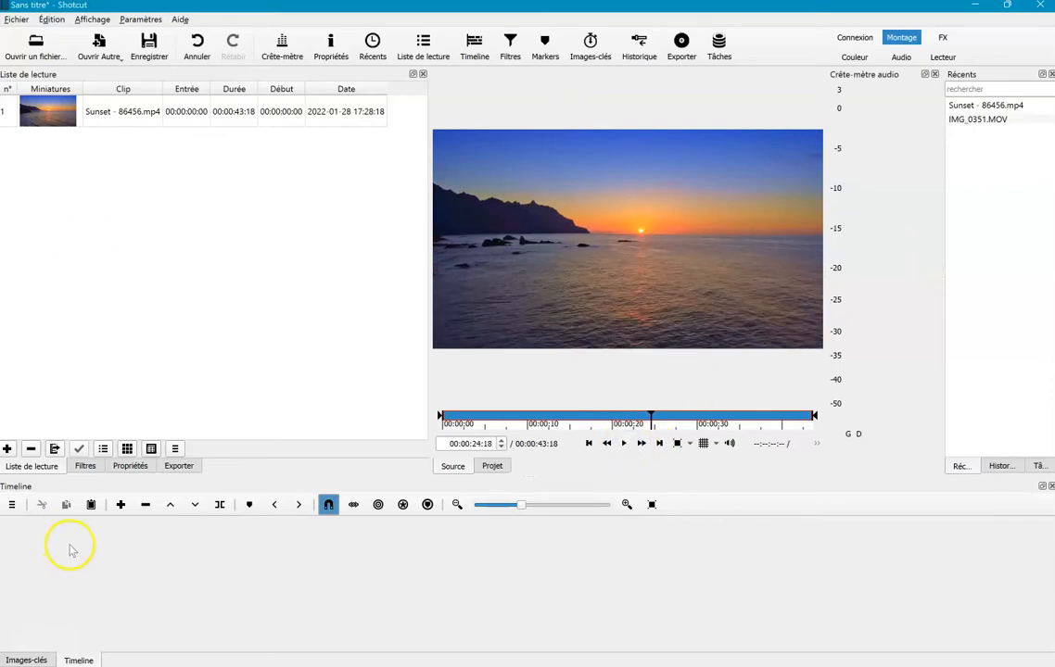
- Examine the favourite filters offered for the sunset clip and the clip's video properties
click(84, 466)
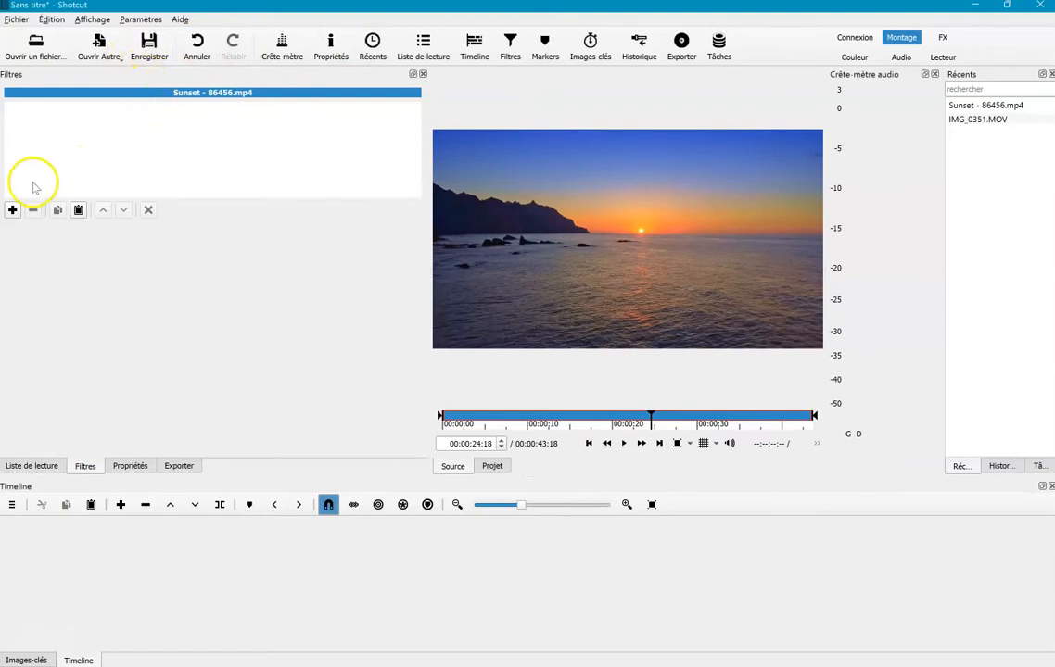
click(13, 208)
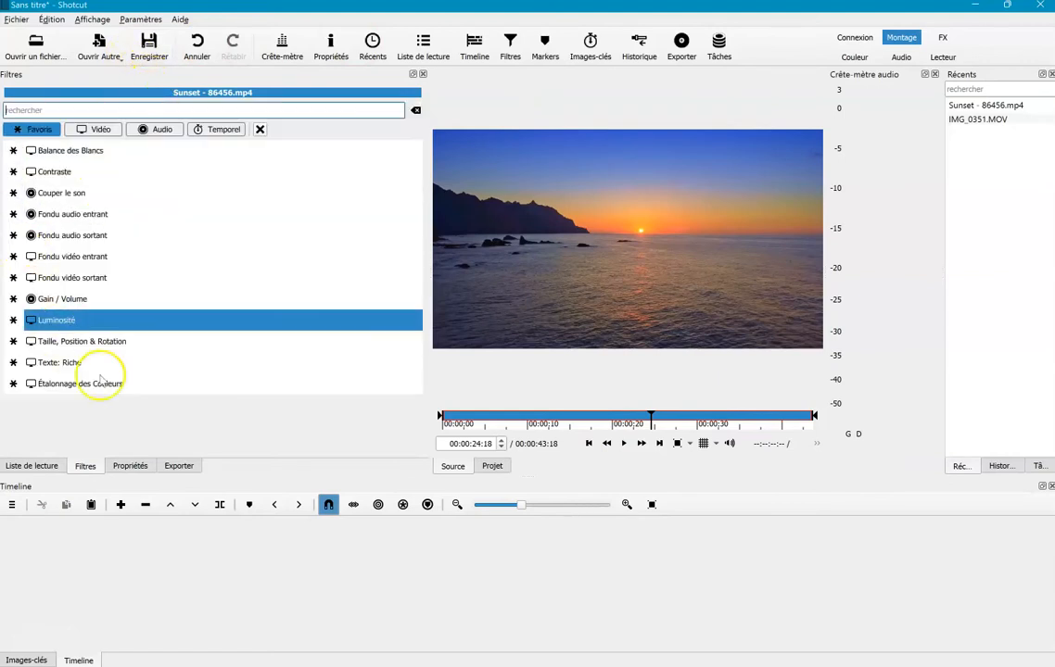
click(49, 418)
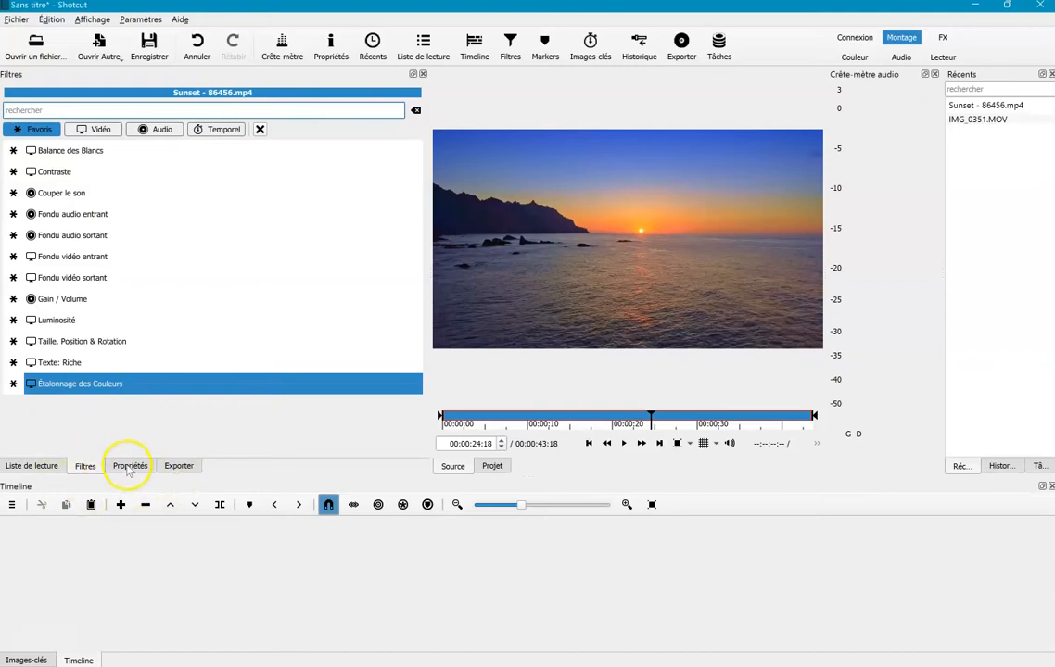
click(129, 466)
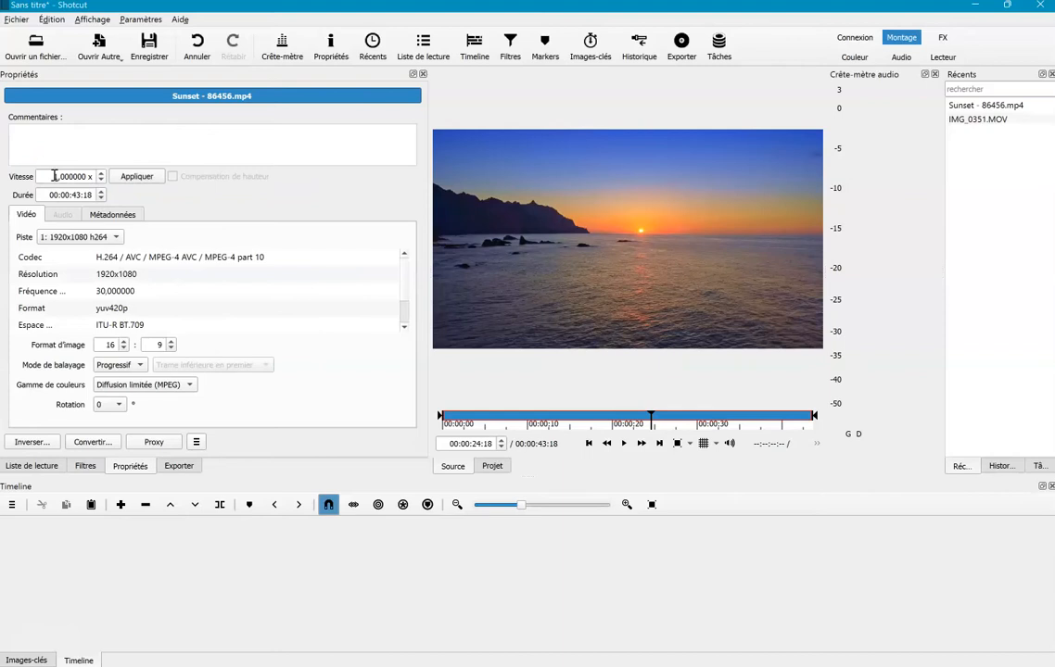
click(87, 158)
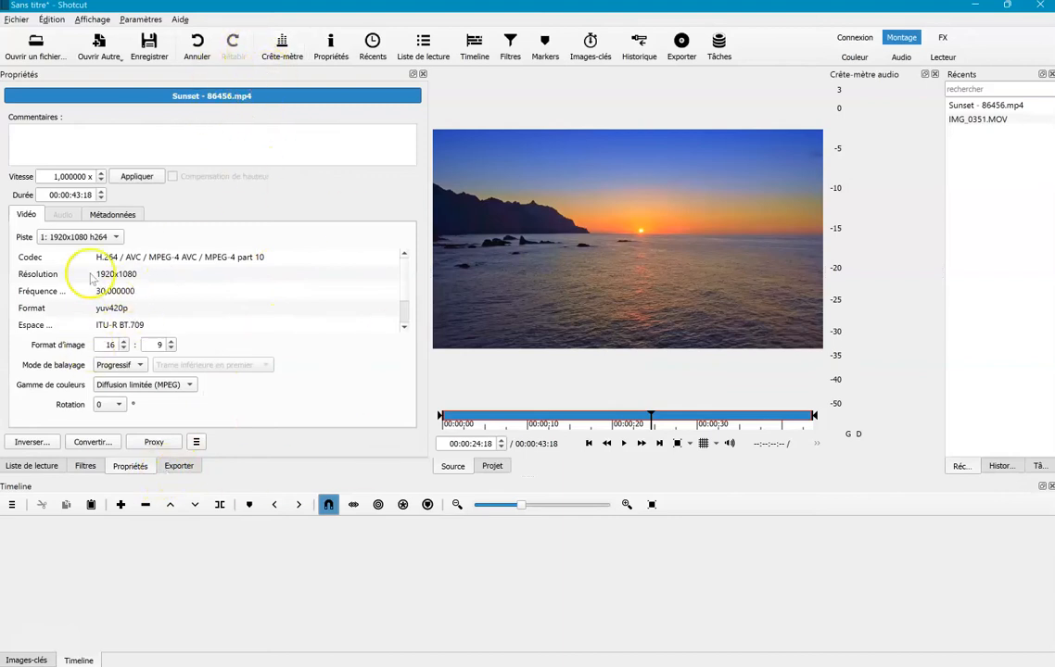
click(30, 467)
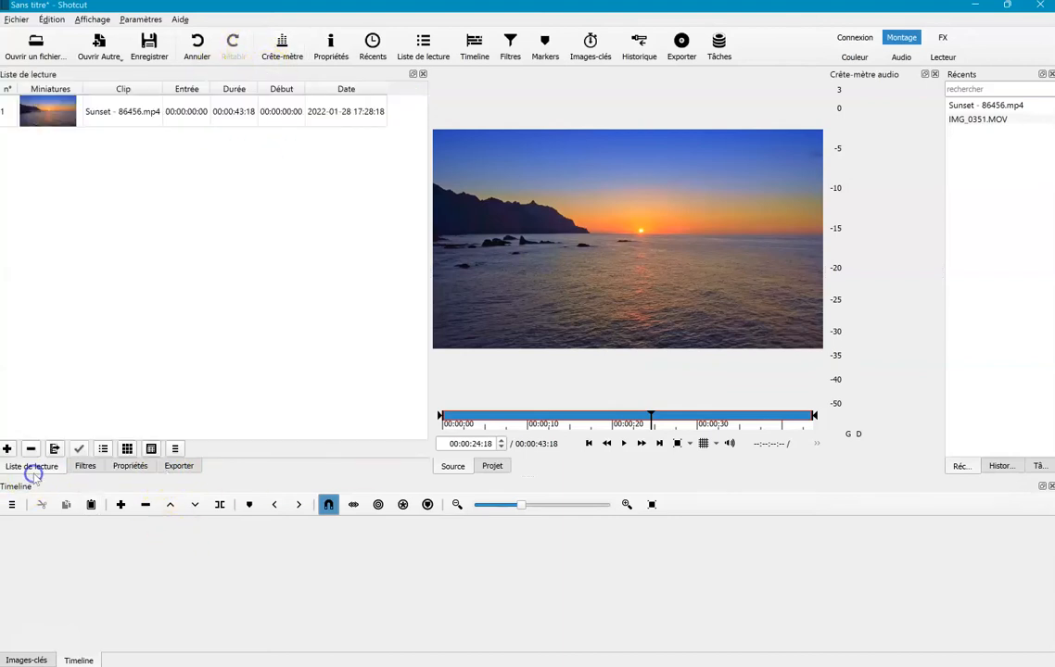
click(85, 466)
click(130, 466)
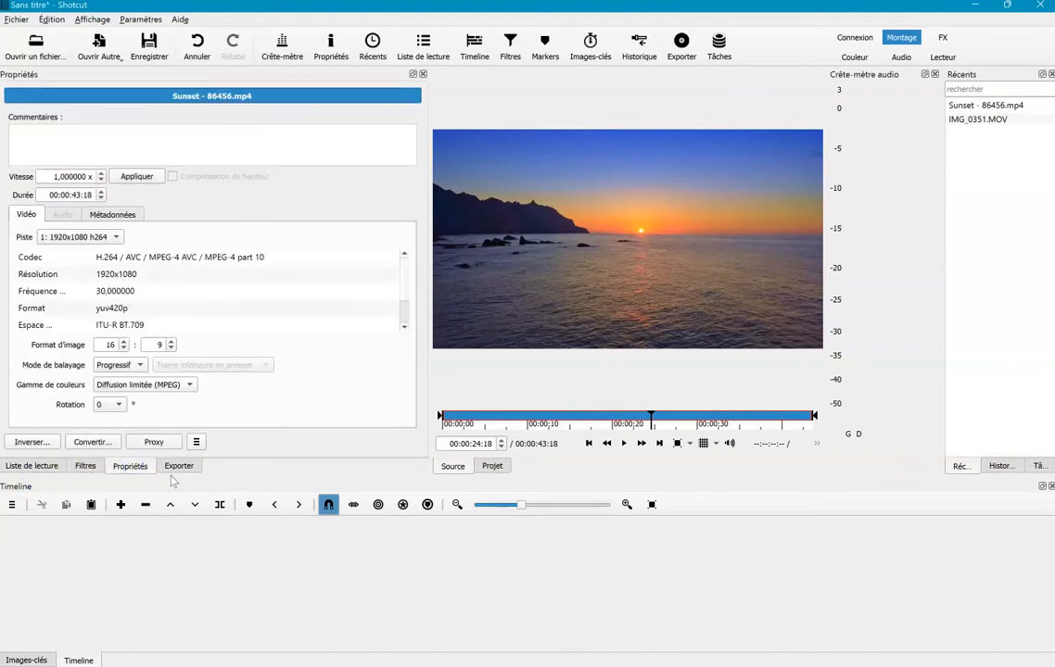
- Place the playlist's sunset clip at the start of a new timeline video track and show the project in the player
click(31, 466)
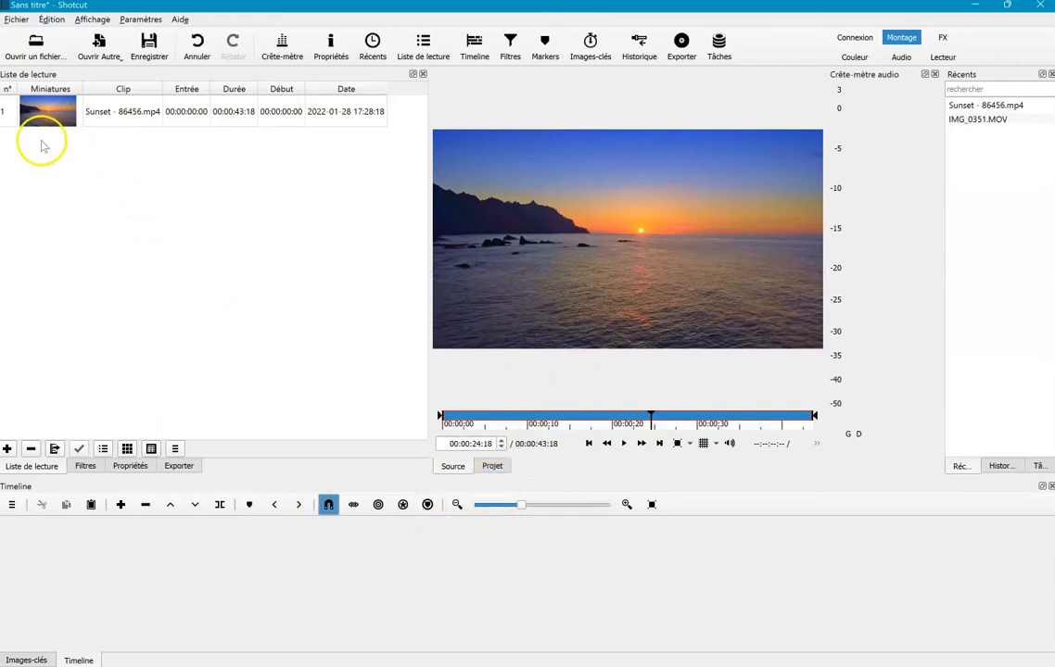
drag(42, 119, 118, 495)
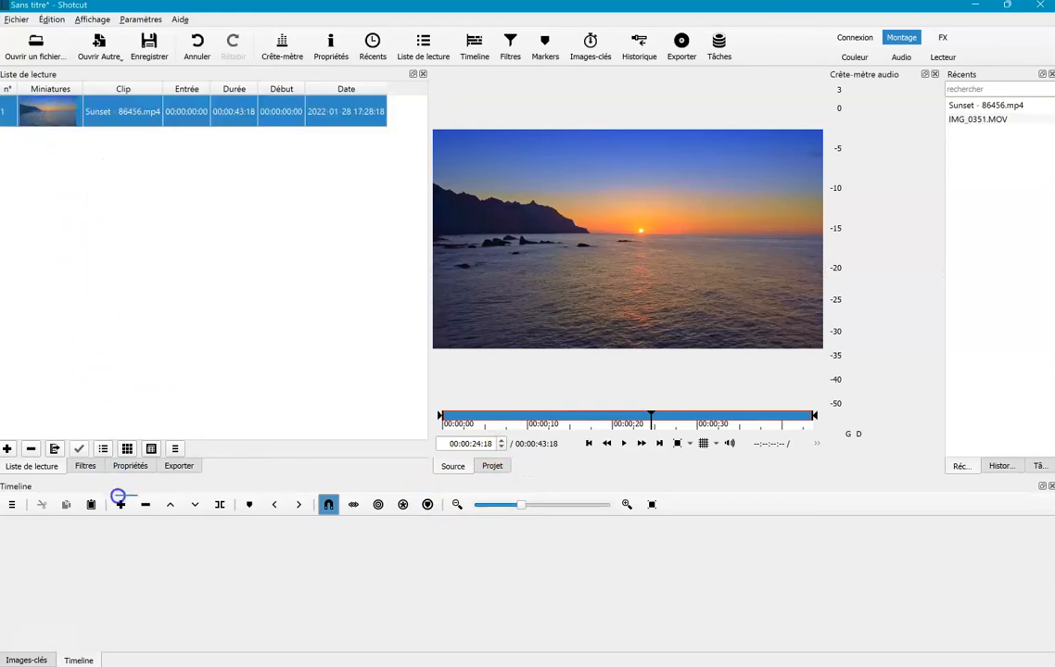
drag(130, 574, 132, 581)
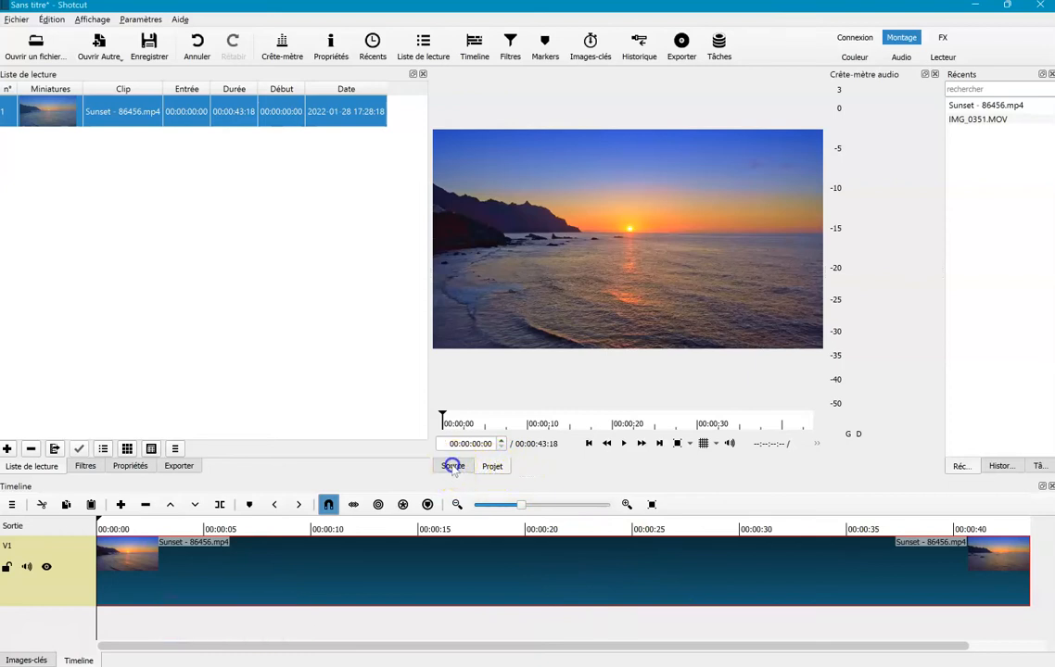
click(494, 470)
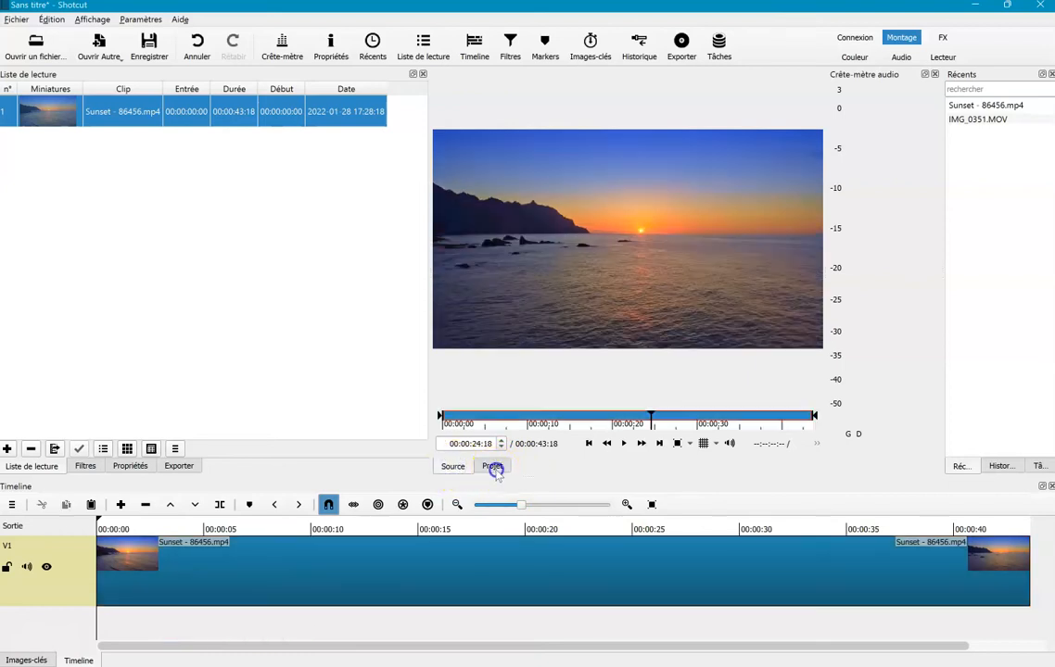
click(494, 470)
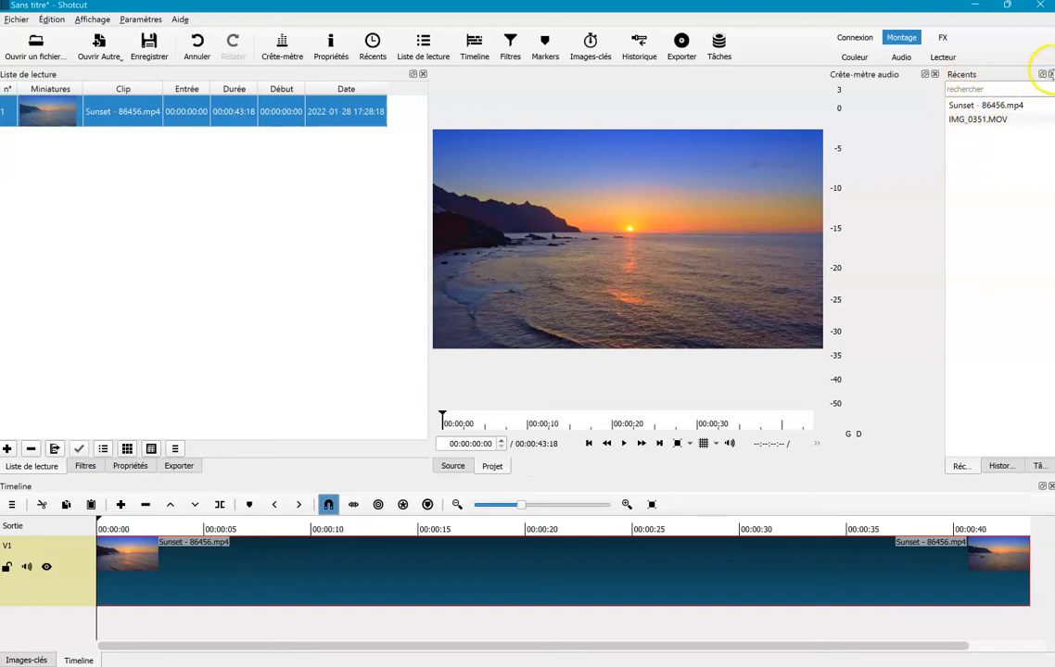
- Hide Récents, Historique, Tâches and Crête-mètre audio from the workspace, and enlarge the playlist and timeline areas
click(1050, 73)
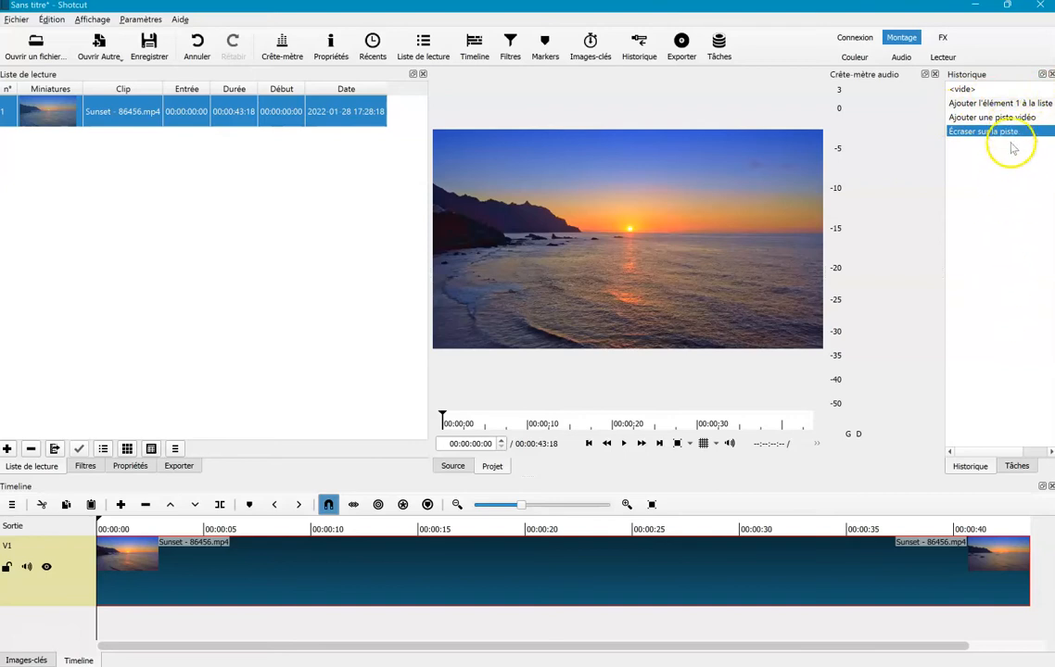
click(1050, 75)
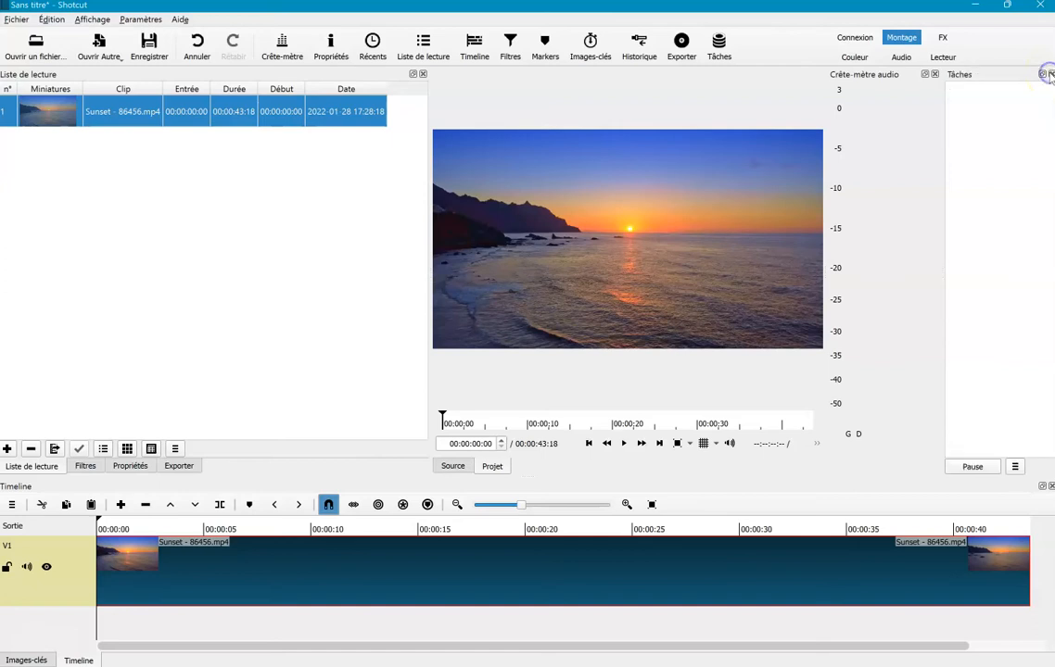
click(1050, 74)
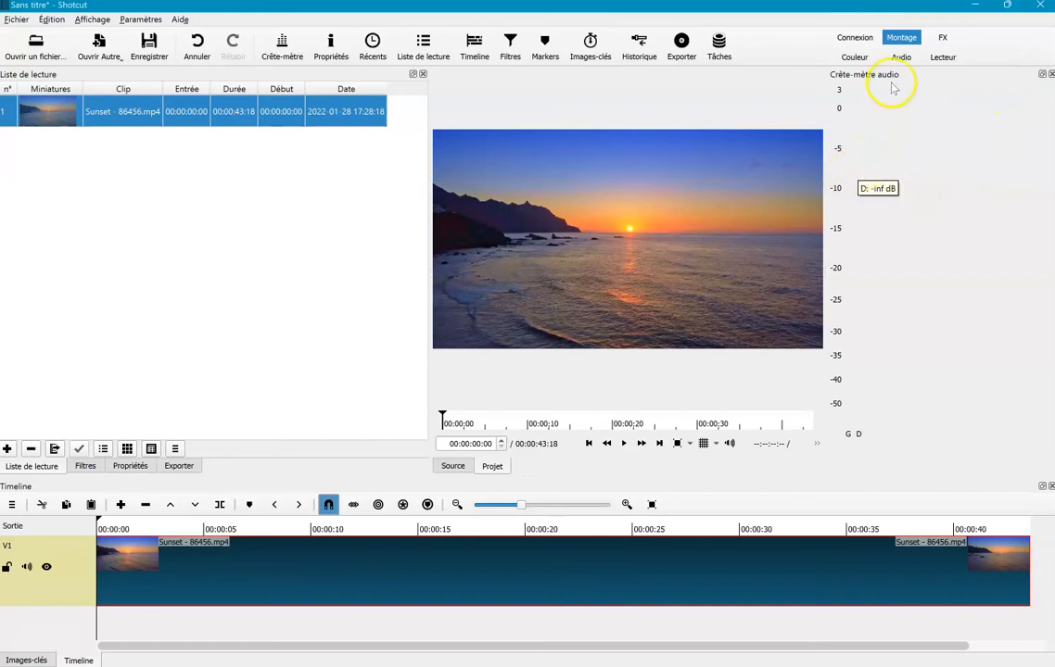
click(1050, 75)
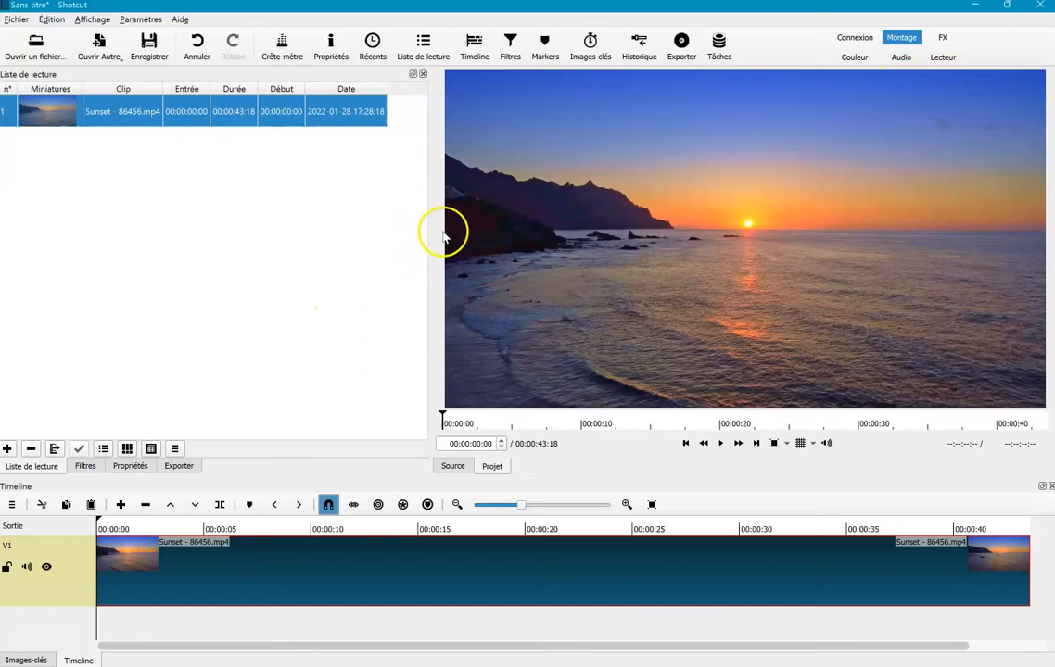
drag(429, 232, 543, 229)
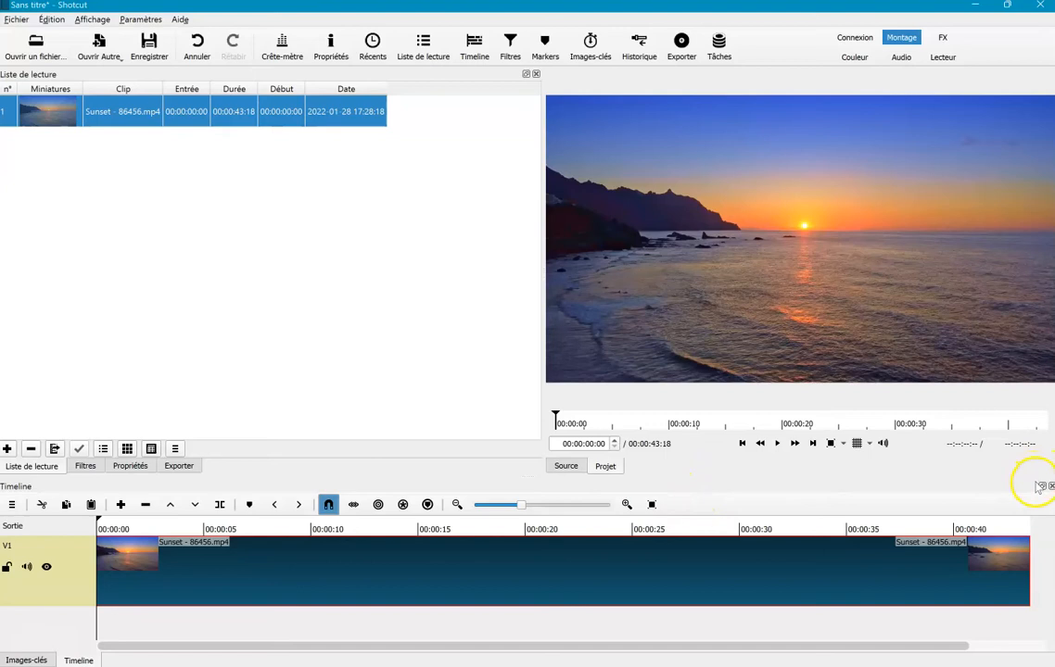
drag(1035, 479, 1017, 377)
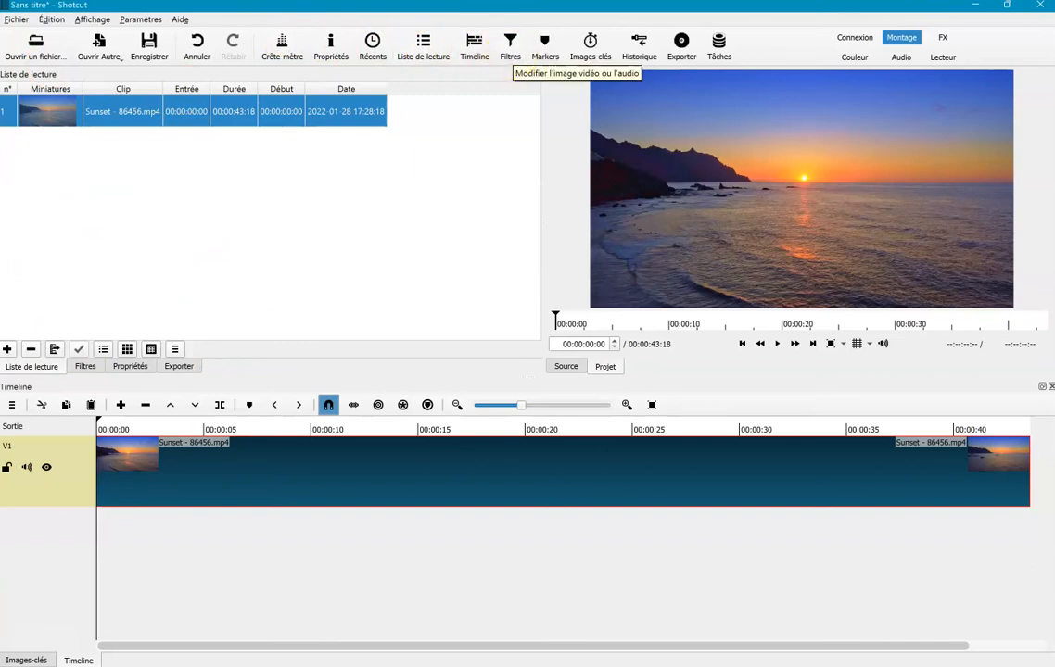
- Examine the timeline's options for track management, track height and selection
click(9, 406)
mouse_move(37, 415)
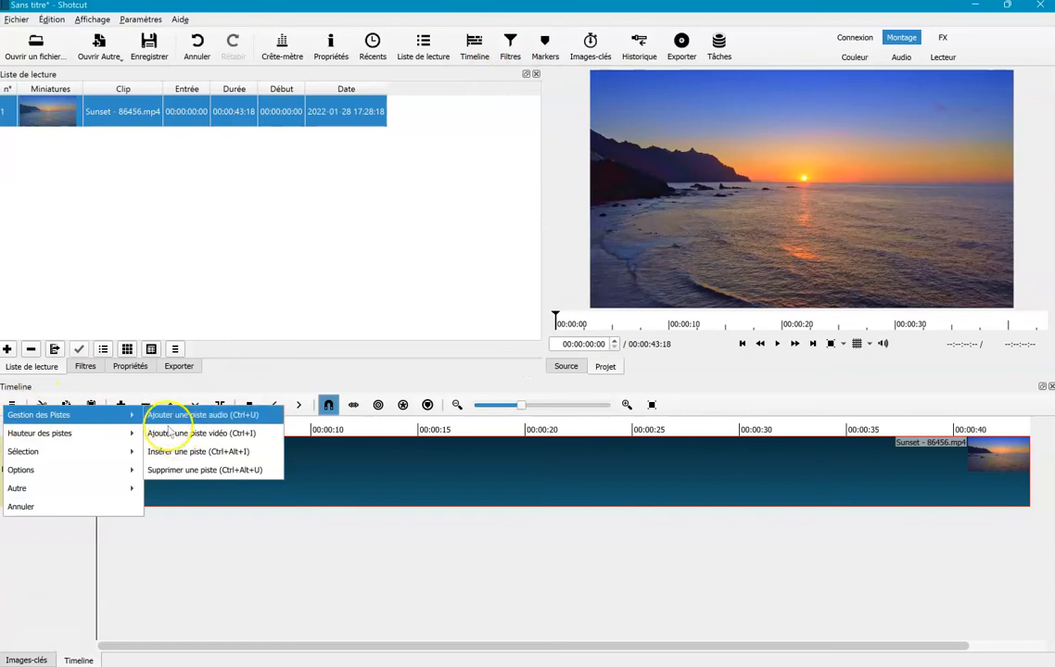
mouse_move(108, 436)
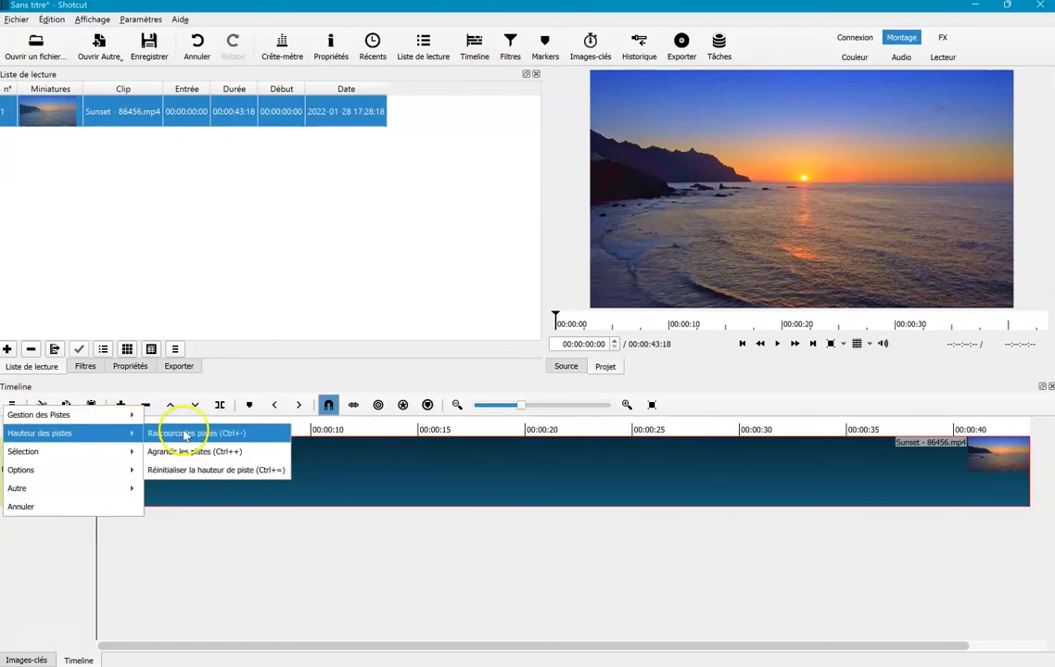
mouse_move(132, 450)
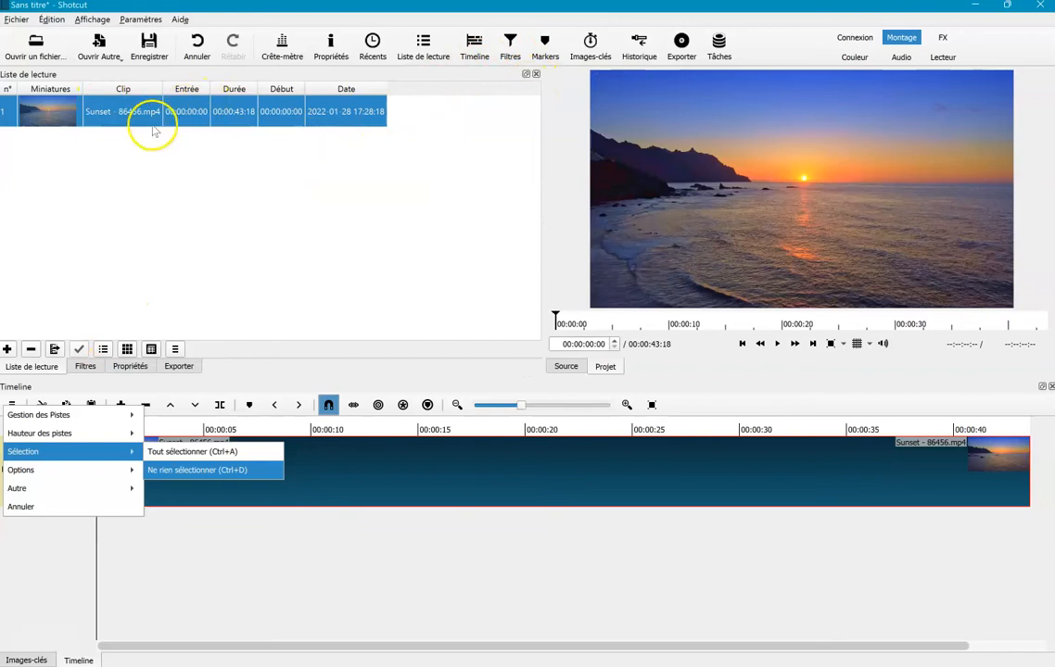
- Inspect the Markers and Images-clés panels, hiding Markers again and returning to the timeline
click(546, 51)
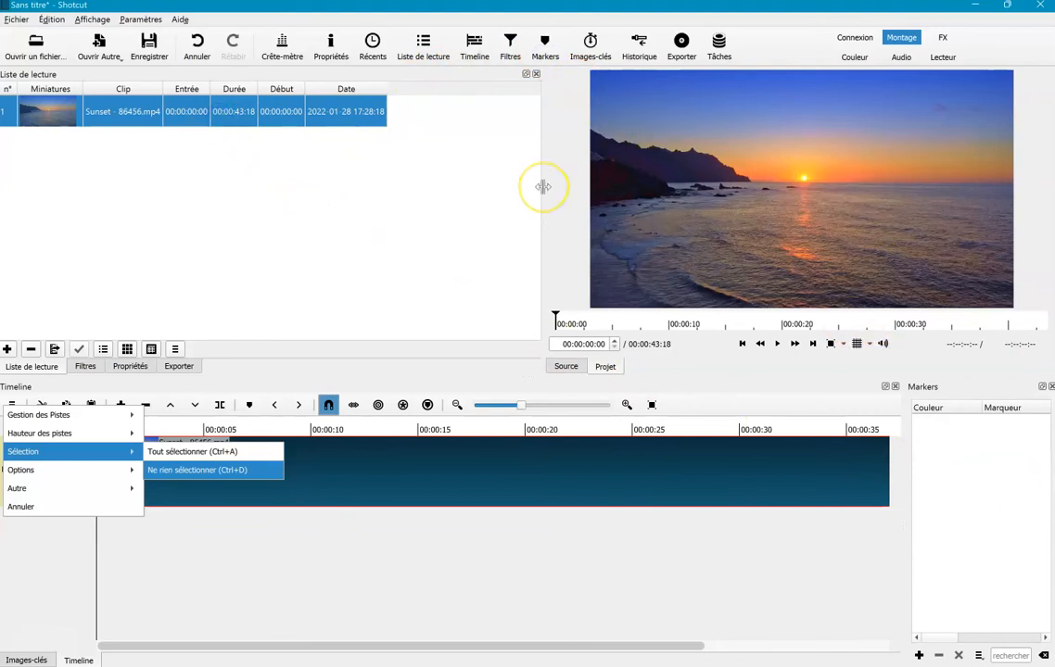
click(1051, 387)
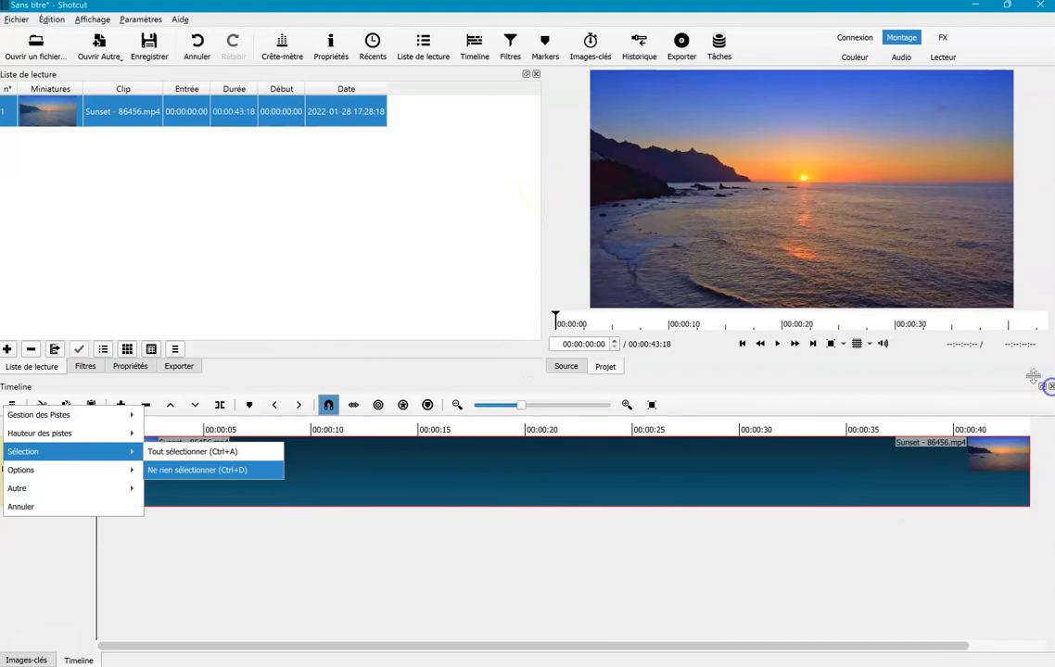
click(590, 51)
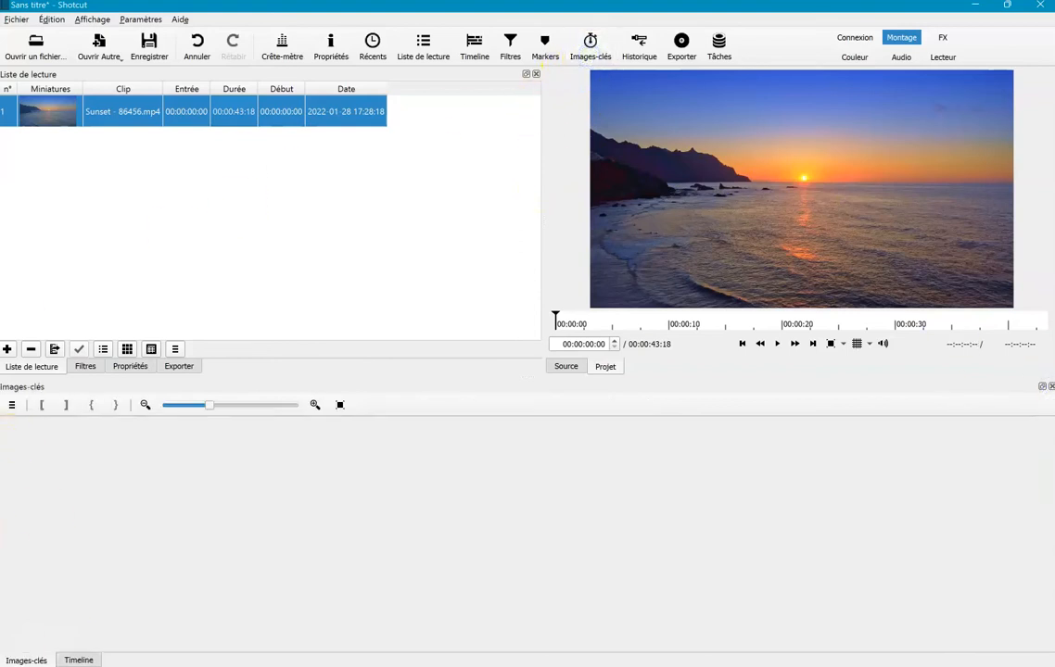
click(64, 660)
click(37, 661)
click(66, 117)
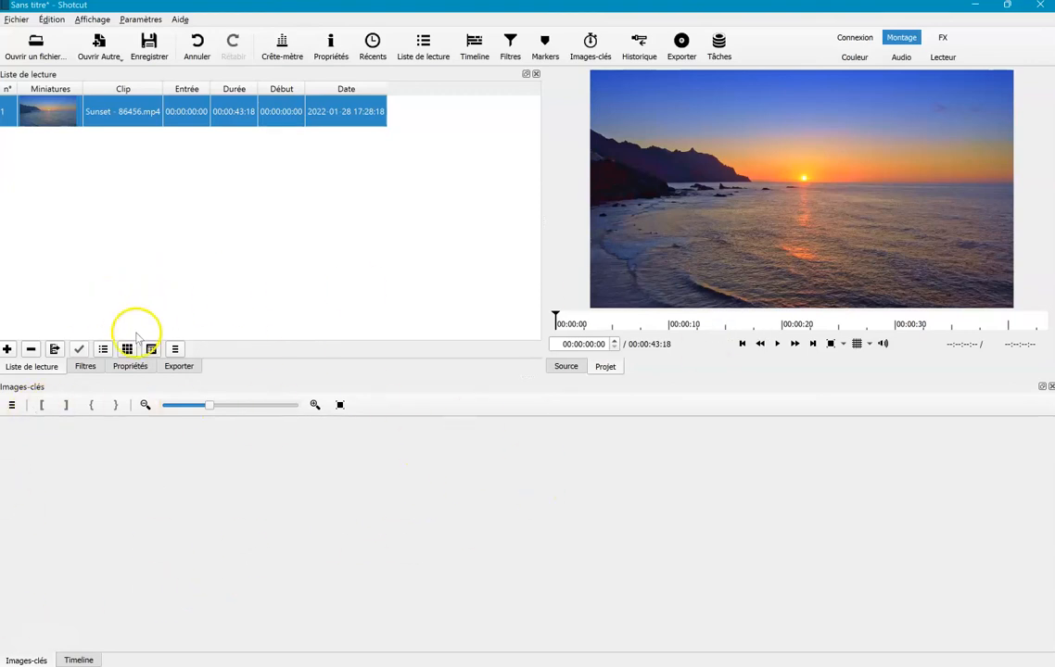
click(90, 660)
- Review the project's edit history, close it, and show the export presets for the timeline
click(638, 51)
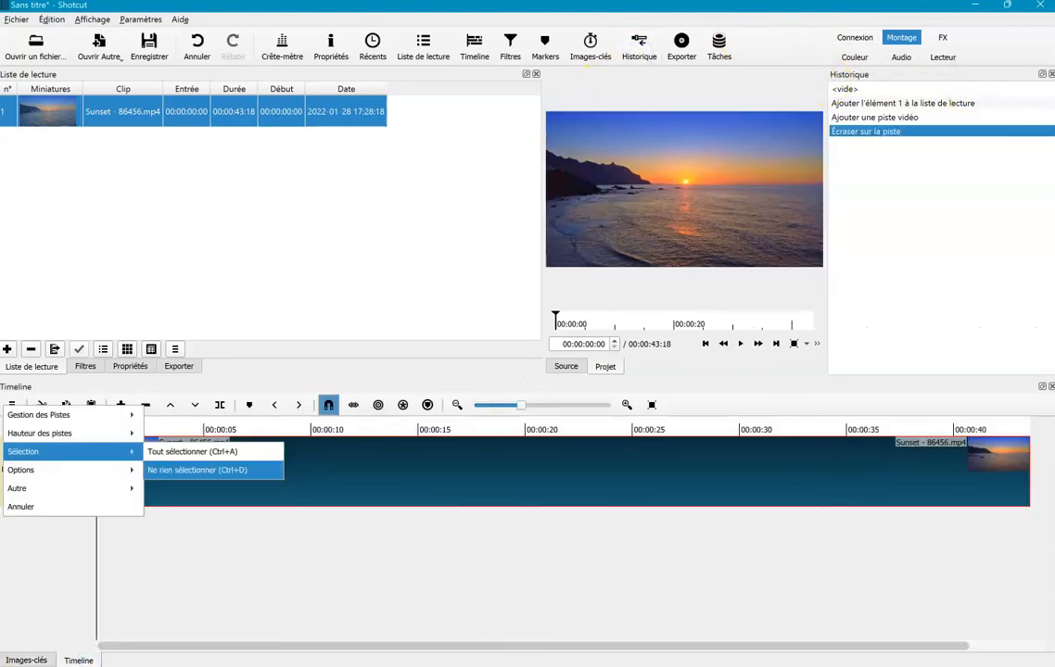
click(1051, 74)
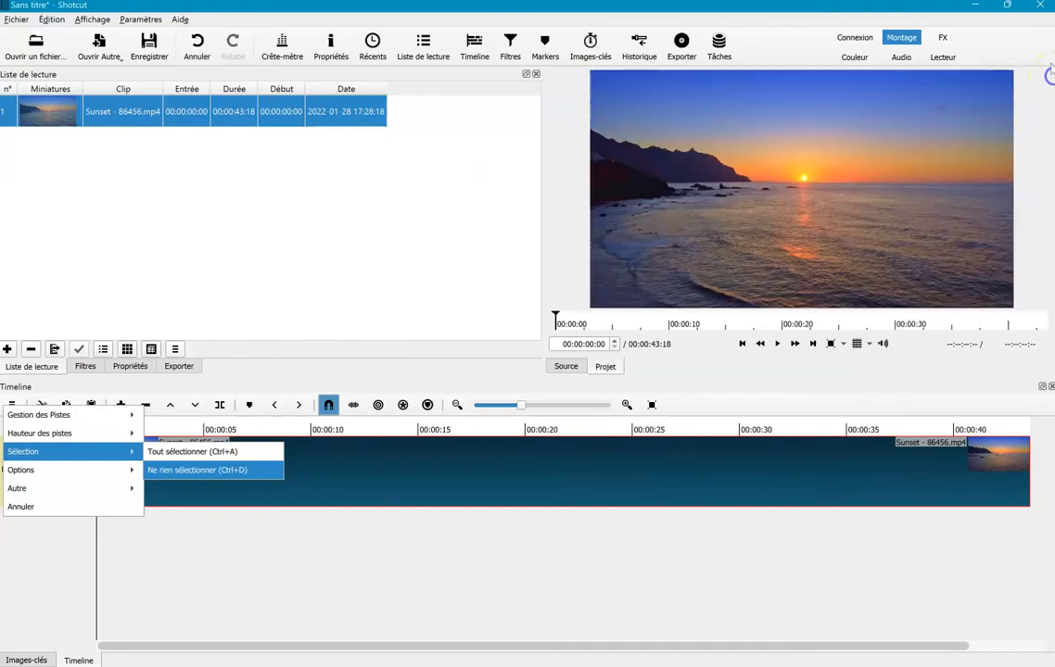
click(681, 42)
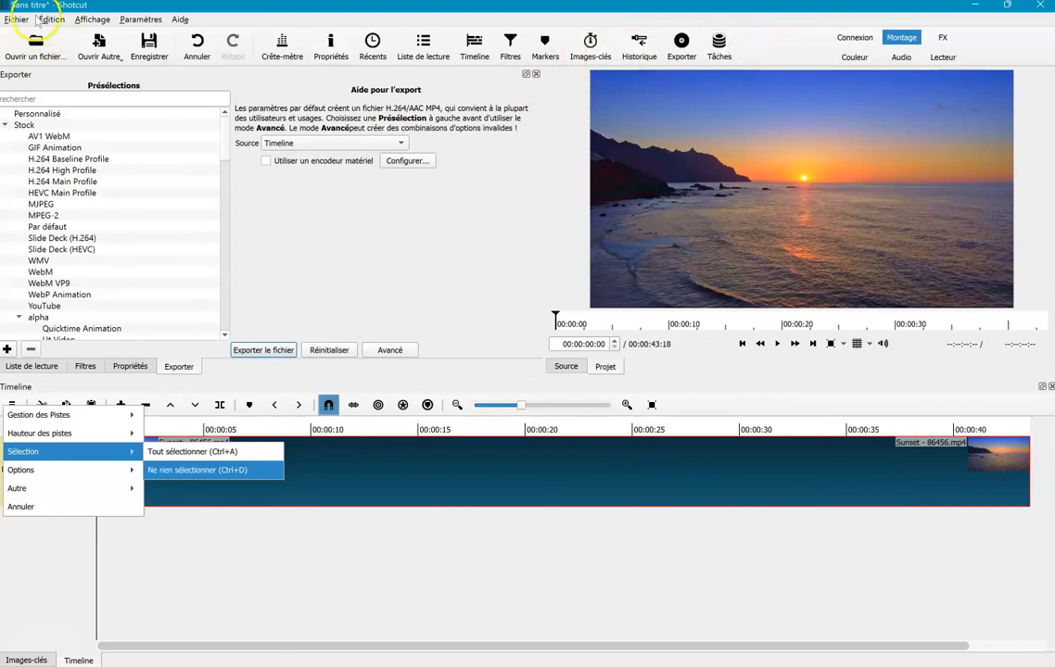
- Start saving the untitled project with Enregistrer sous
click(15, 19)
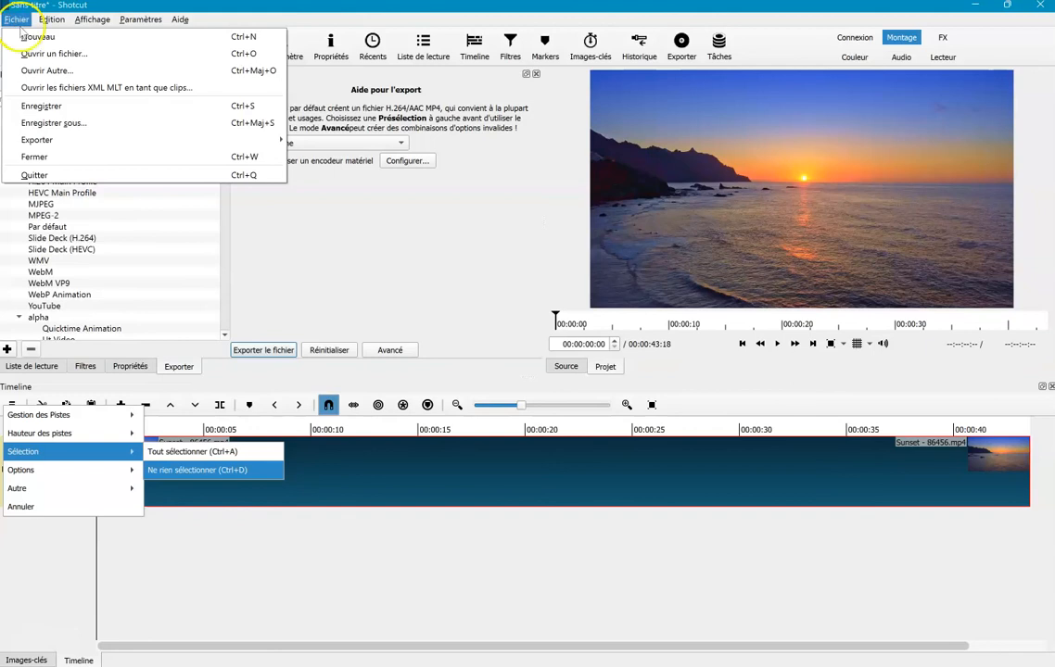
click(53, 124)
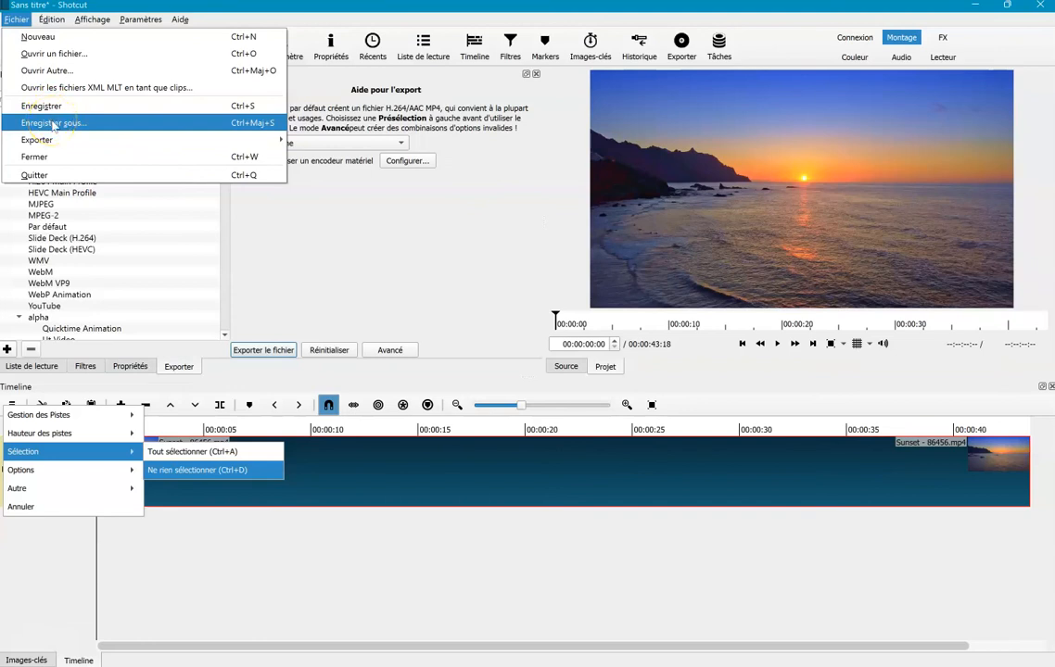